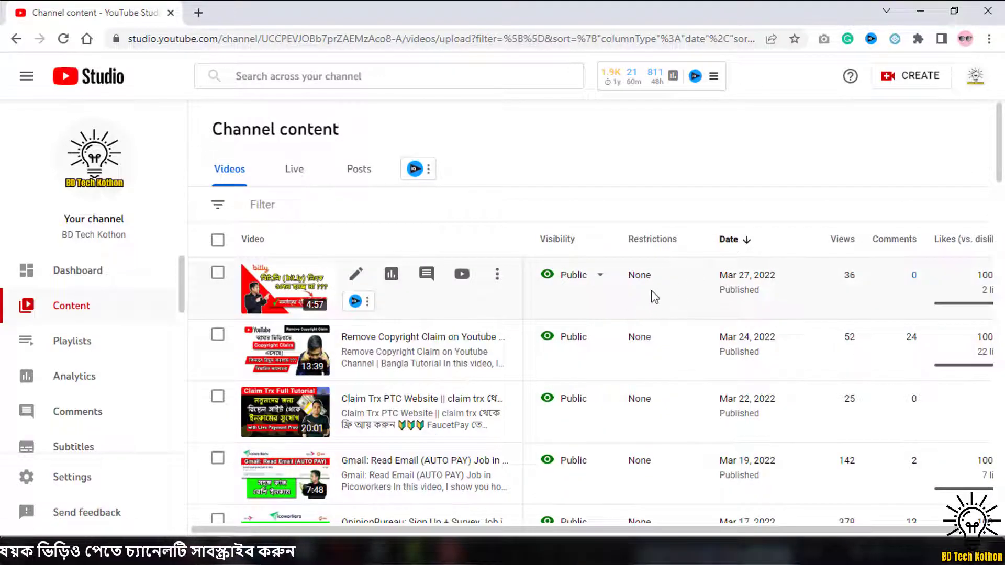
Look through the Restrictions column of the channel's video list for age-restricted videos and check the restriction details.
scroll(654, 299, down, 3)
scroll(654, 300, up, 3)
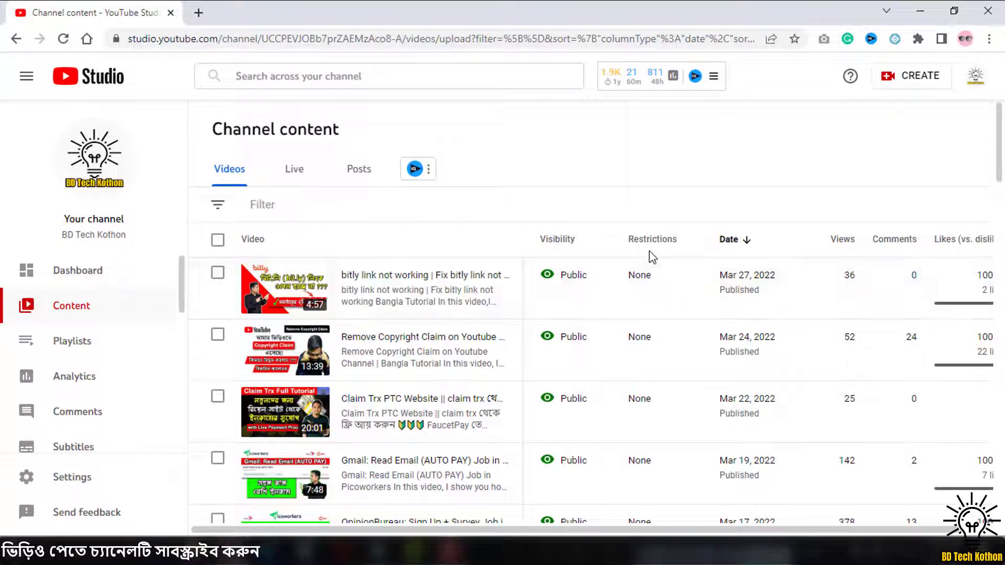
mouse_move(636, 242)
drag(629, 240, 689, 244)
click(679, 240)
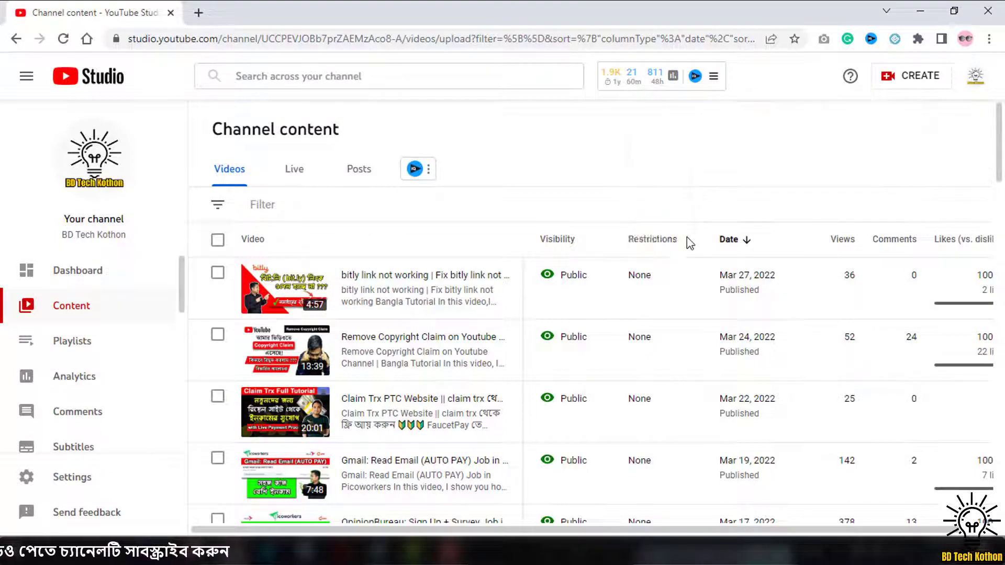
scroll(662, 314, down, 1)
scroll(664, 318, down, 10)
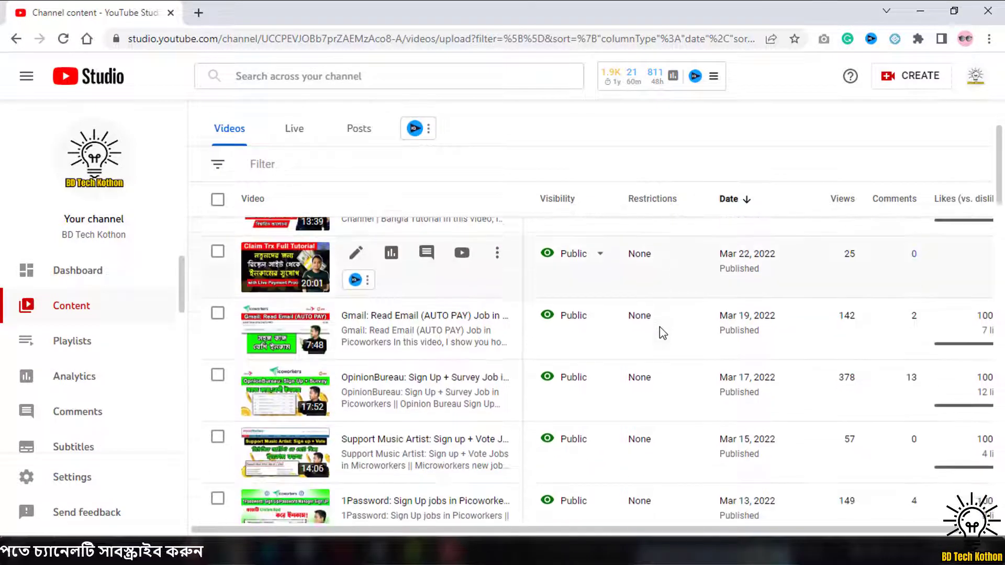
scroll(657, 335, down, 1)
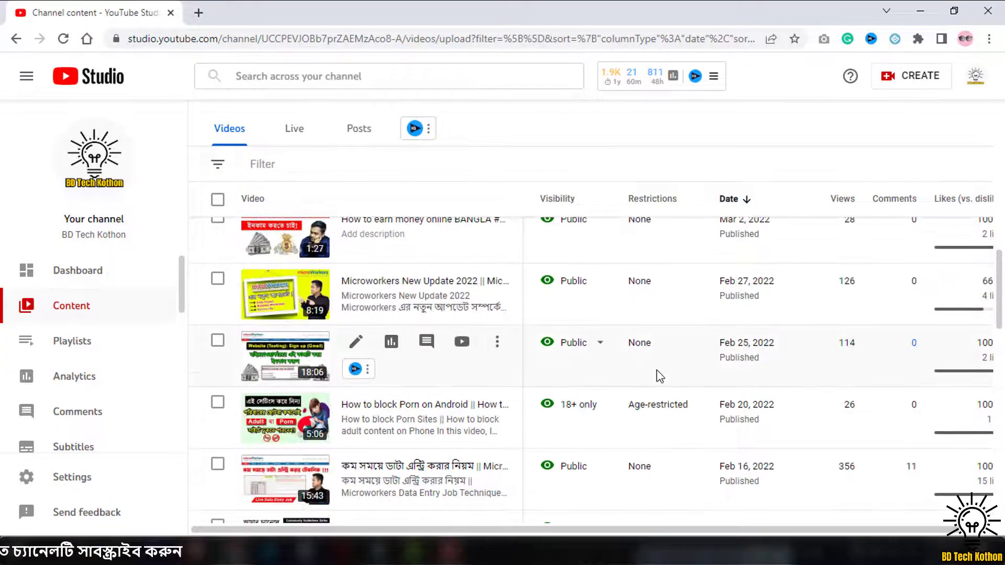
mouse_move(657, 410)
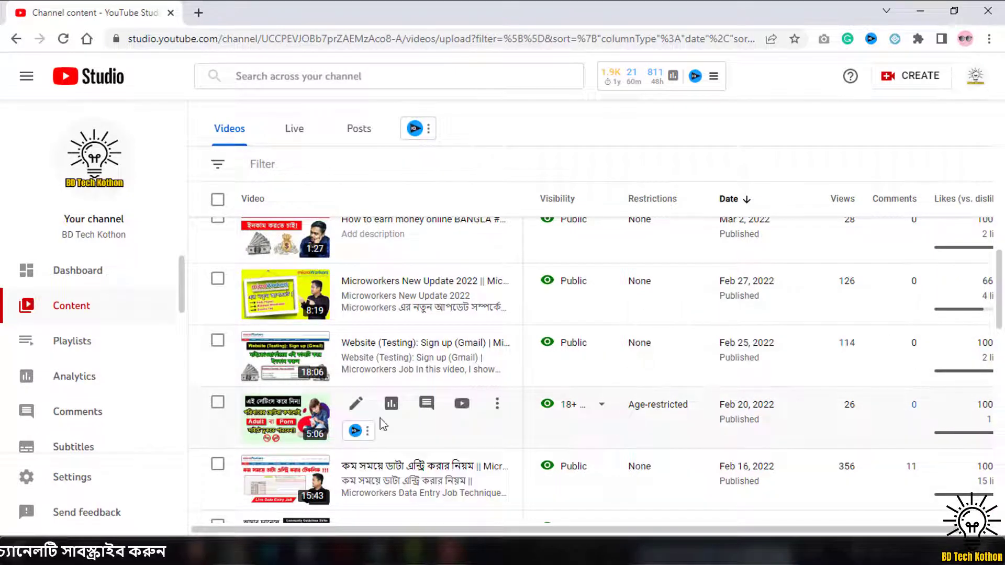
scroll(654, 418, down, 2)
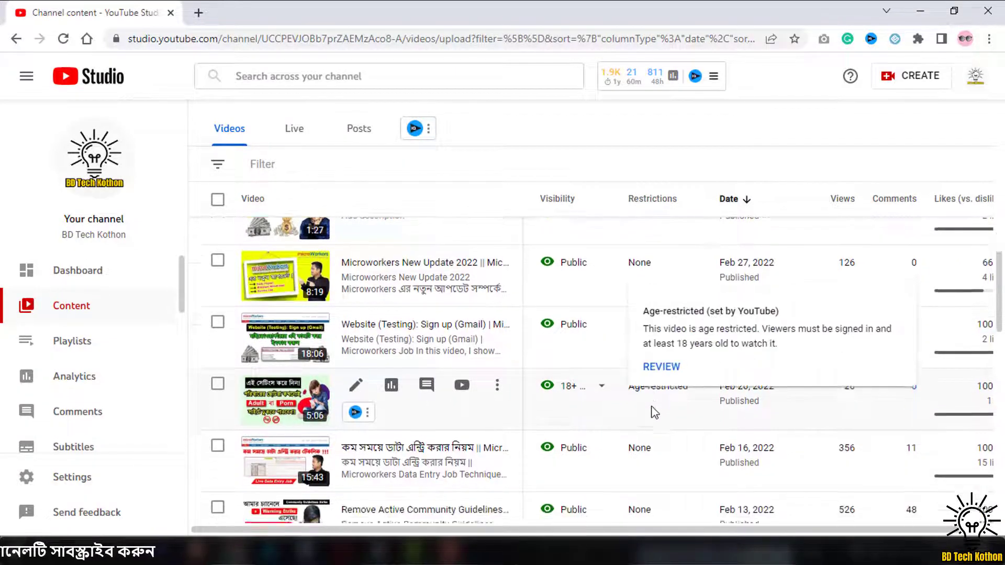
mouse_move(671, 349)
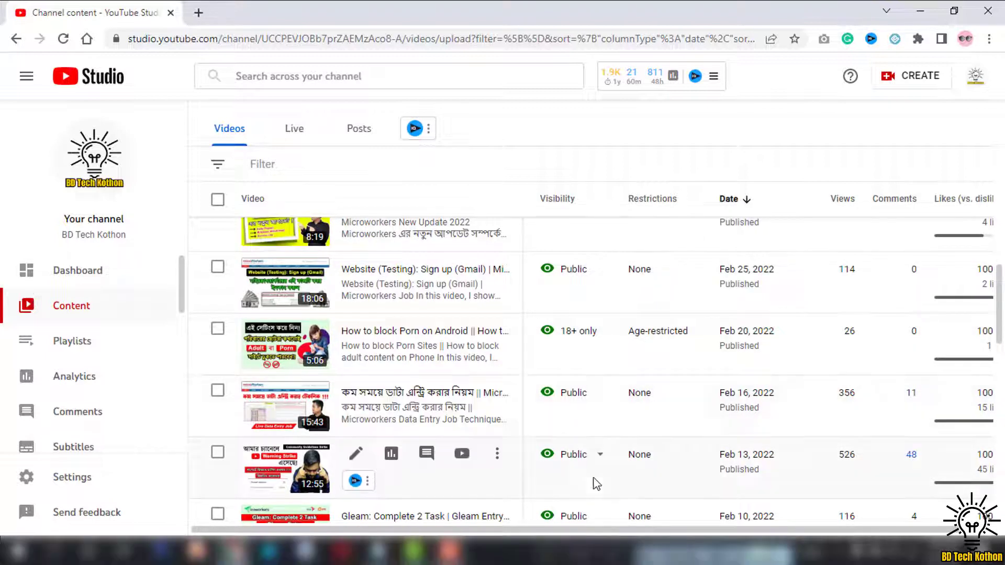
mouse_move(655, 329)
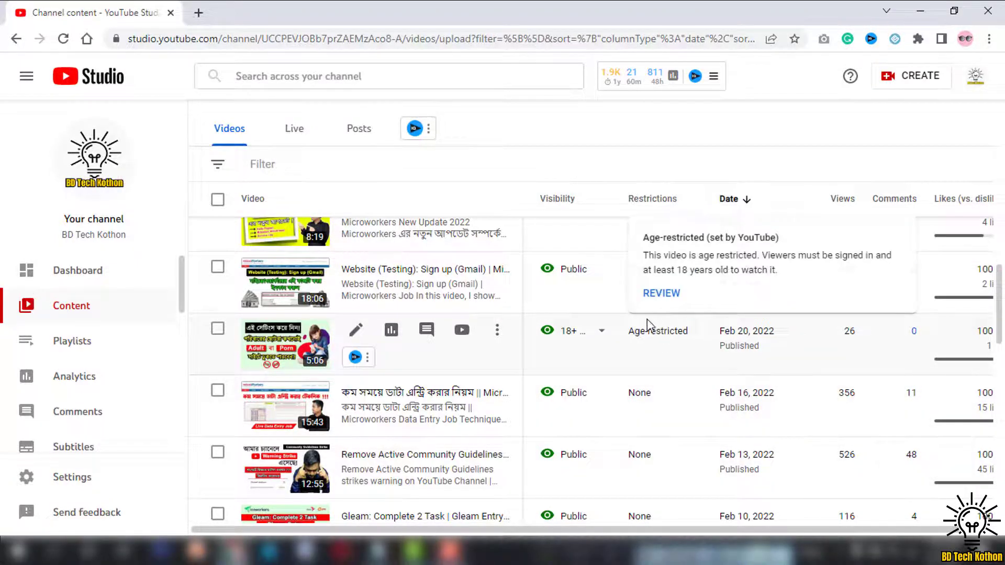
Filter the channel's videos by age restriction, using the option Viewers over 18.
scroll(674, 353, up, 2)
scroll(675, 357, up, 5)
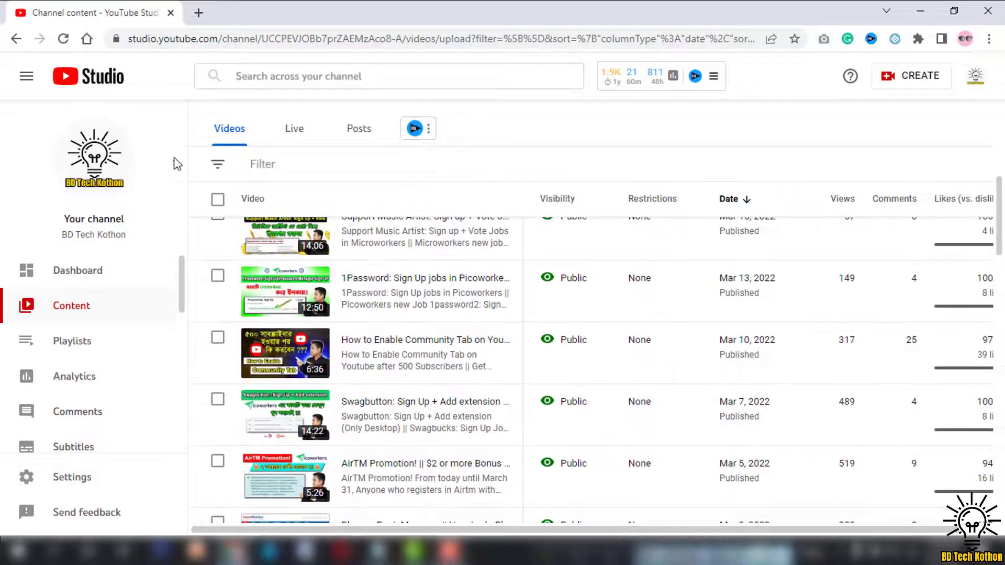
click(219, 167)
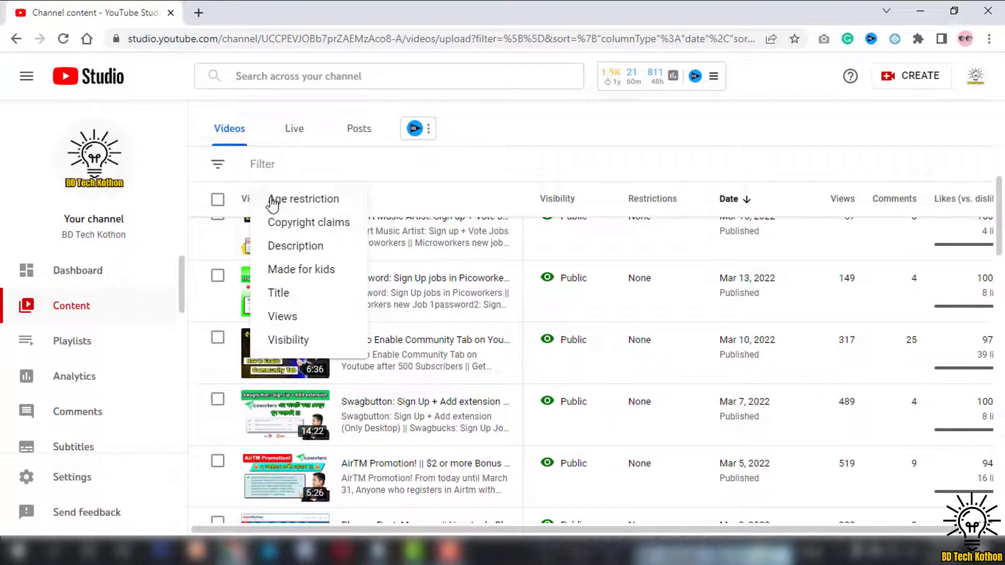
click(306, 202)
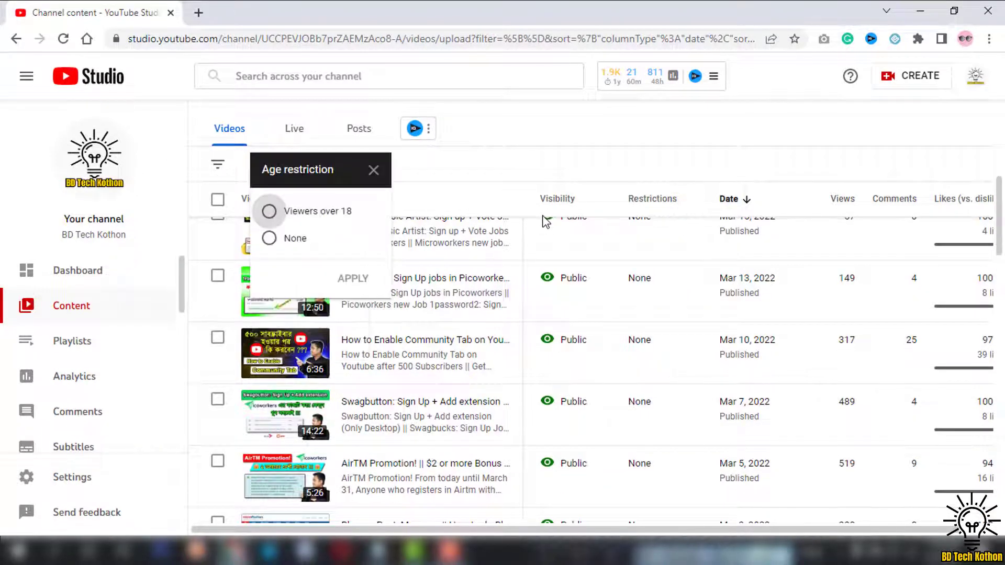
click(269, 210)
click(340, 278)
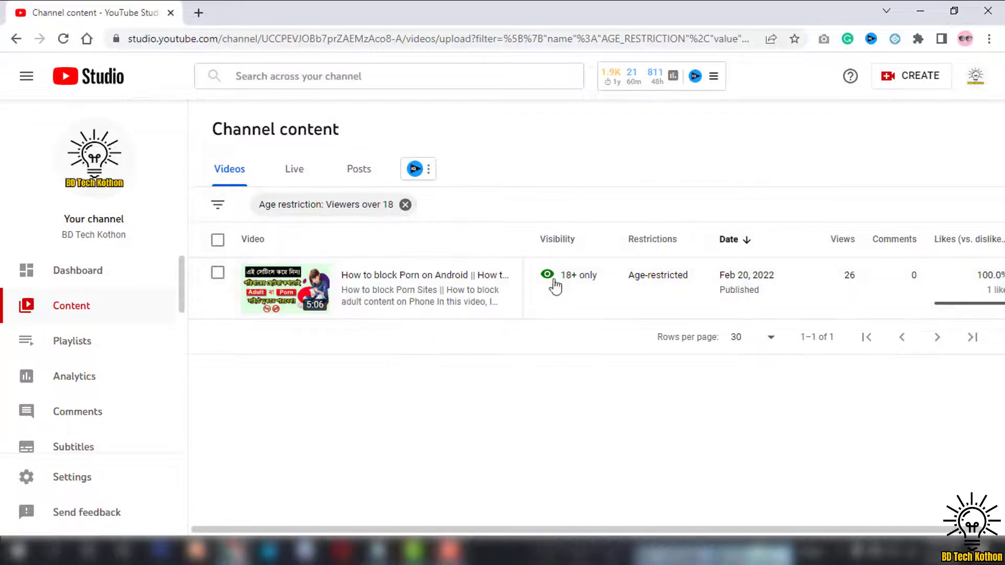
Open the age-restriction issue of the "How to block Porn on Android" video and begin its review.
mouse_move(631, 243)
mouse_move(655, 319)
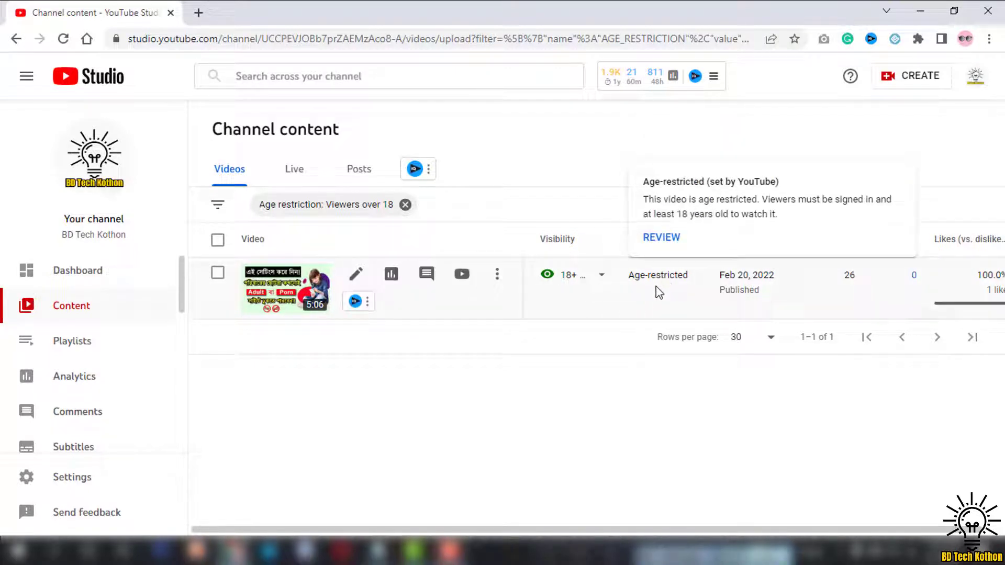
click(661, 240)
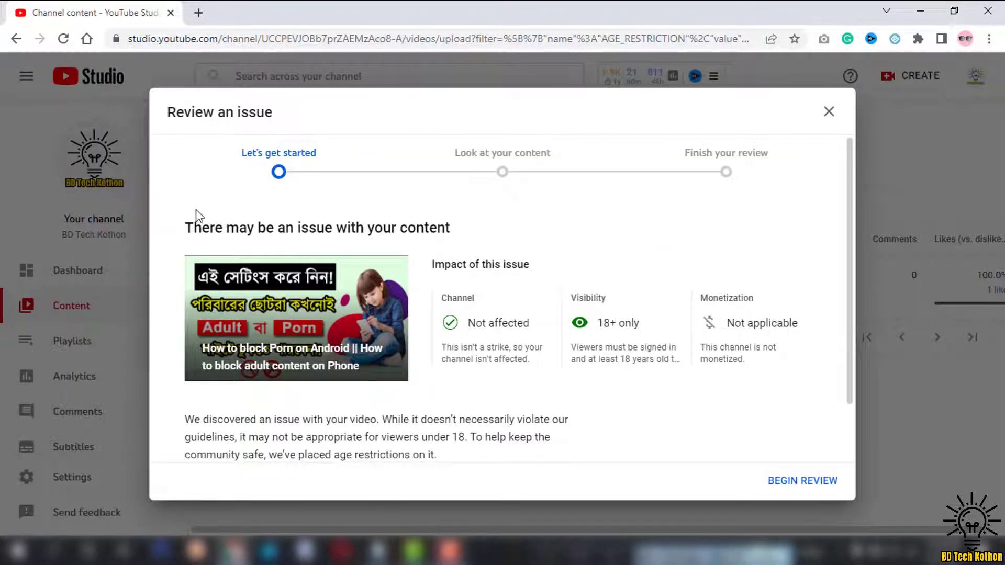
scroll(241, 224, down, 2)
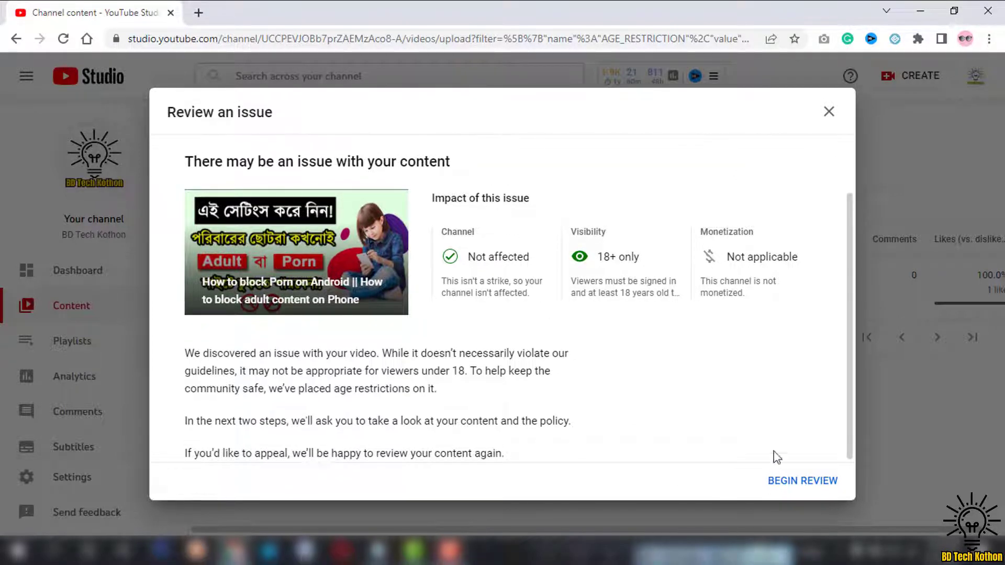
click(786, 481)
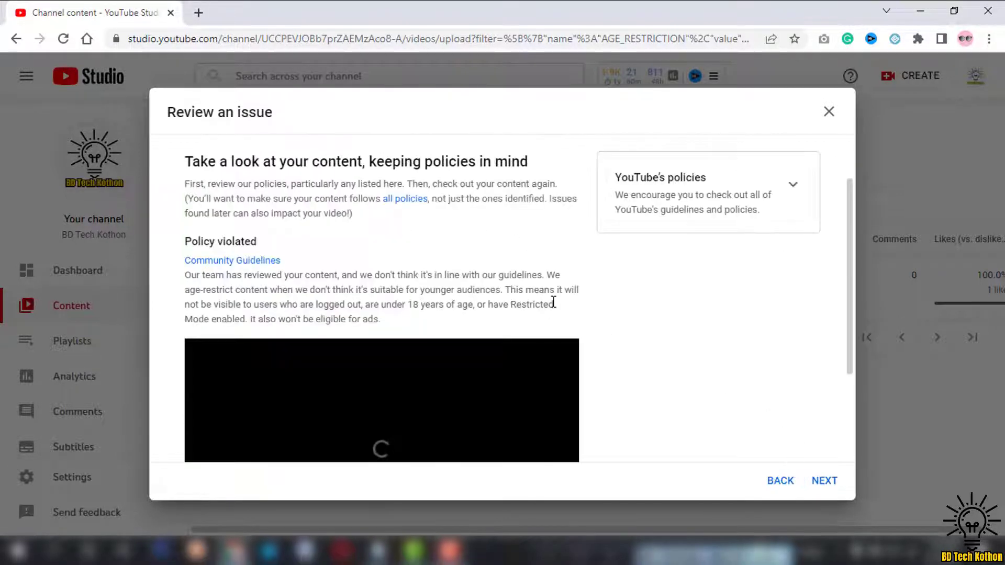
Read the violated policy and look at the video content, and continue to the Finish your review stage.
scroll(588, 203, up, 2)
scroll(503, 209, down, 4)
scroll(503, 189, up, 4)
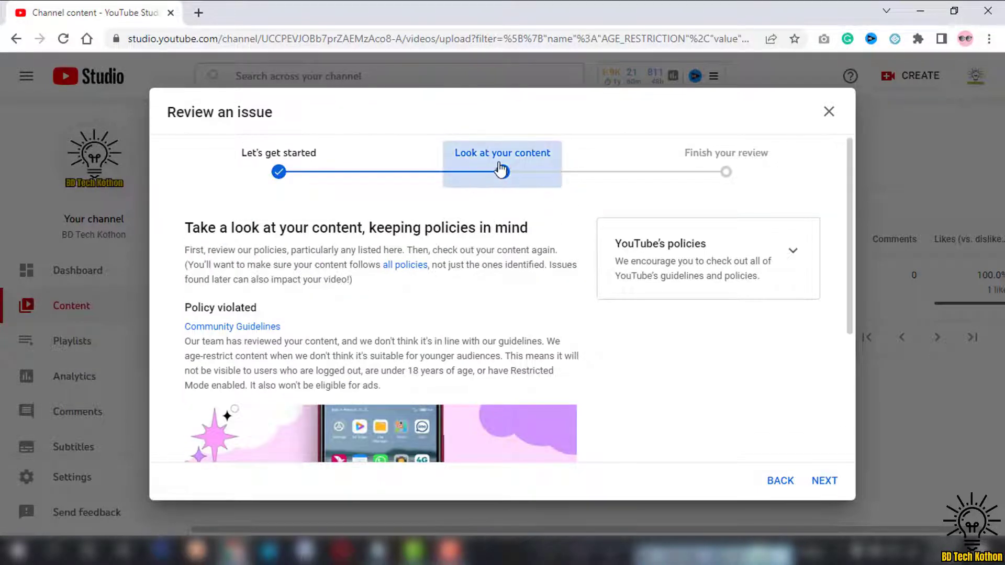
scroll(567, 210, down, 1)
scroll(611, 392, down, 3)
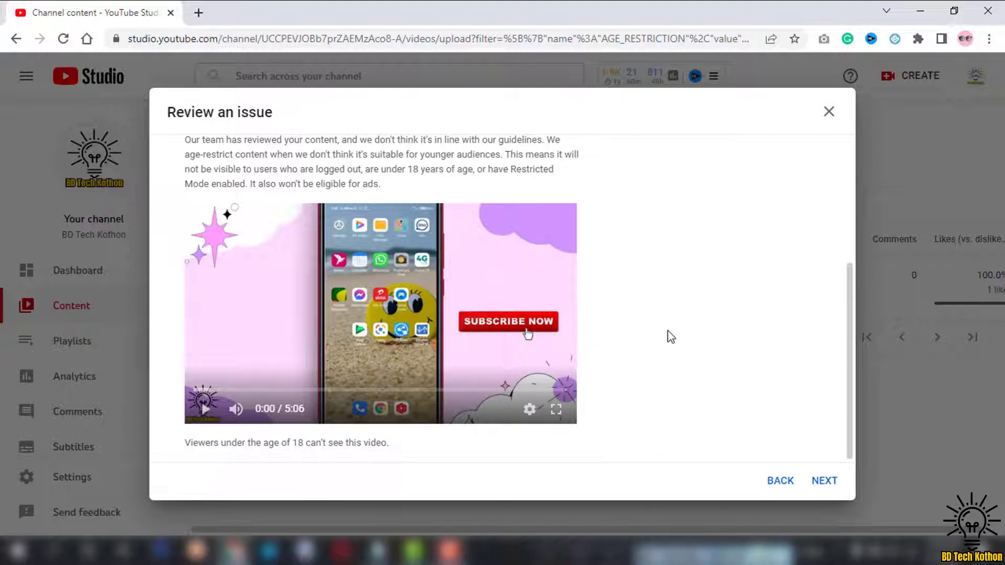
click(825, 482)
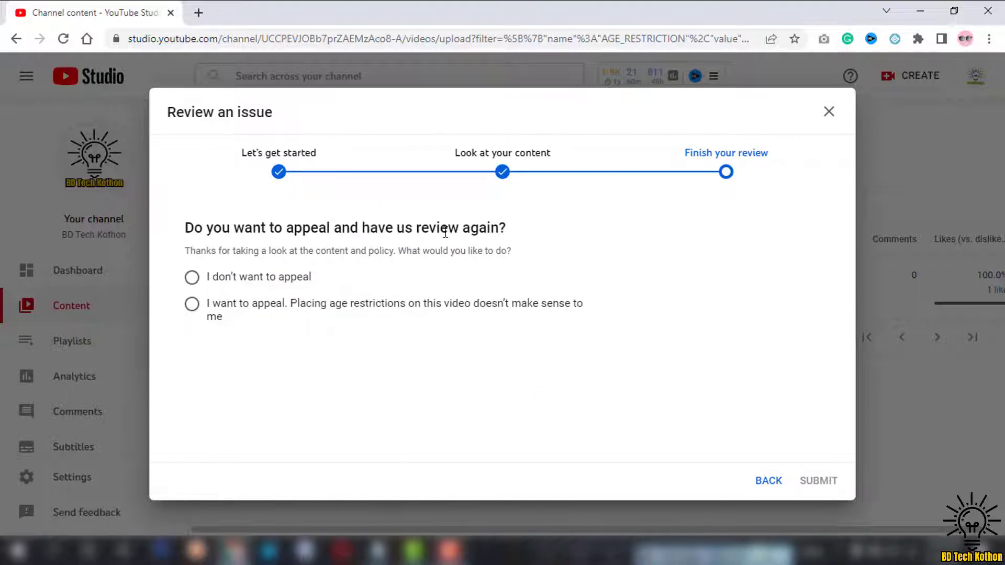
Choose to appeal because the age restriction doesn't make sense, and enable leaving a comment.
click(209, 279)
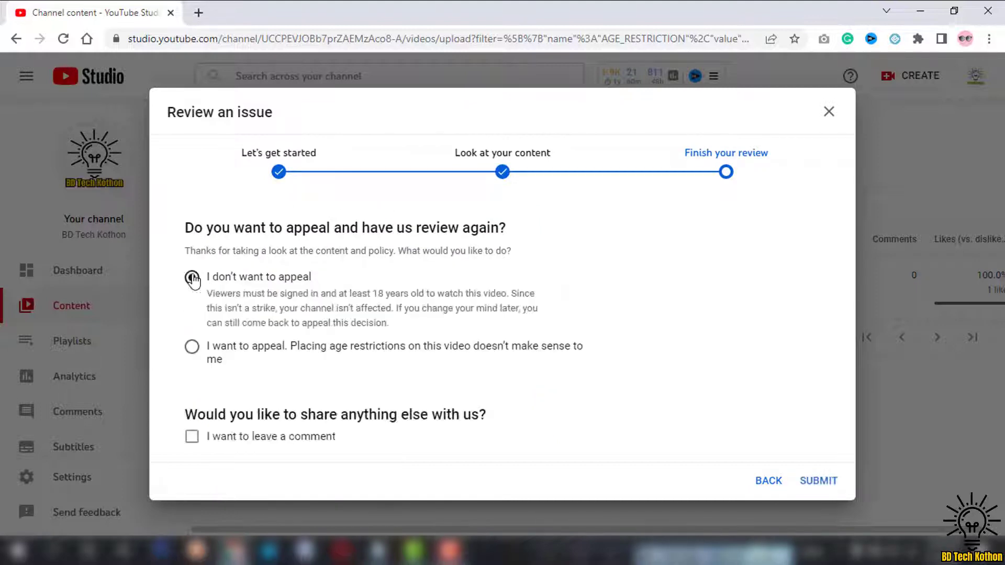
click(193, 351)
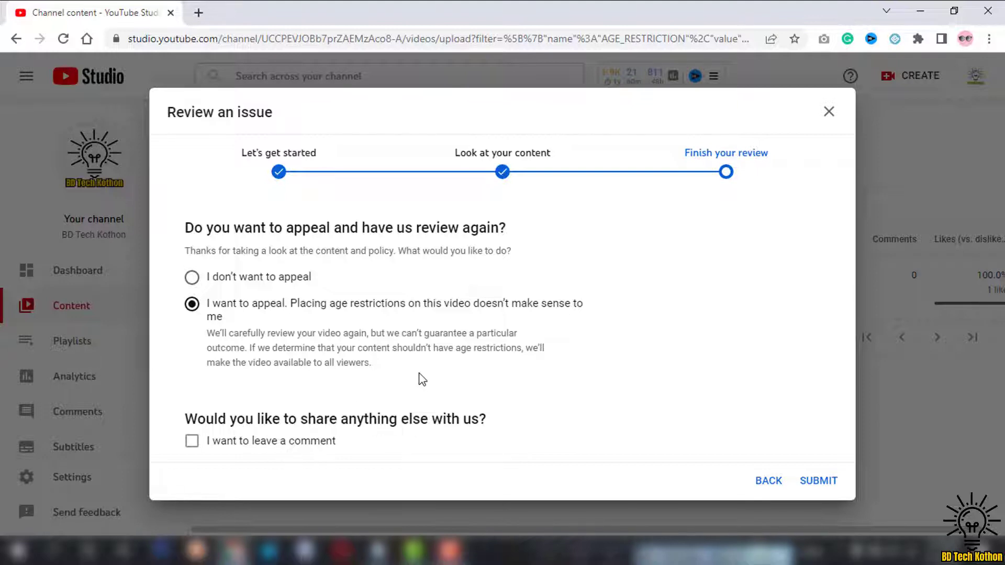
click(191, 442)
scroll(445, 360, down, 3)
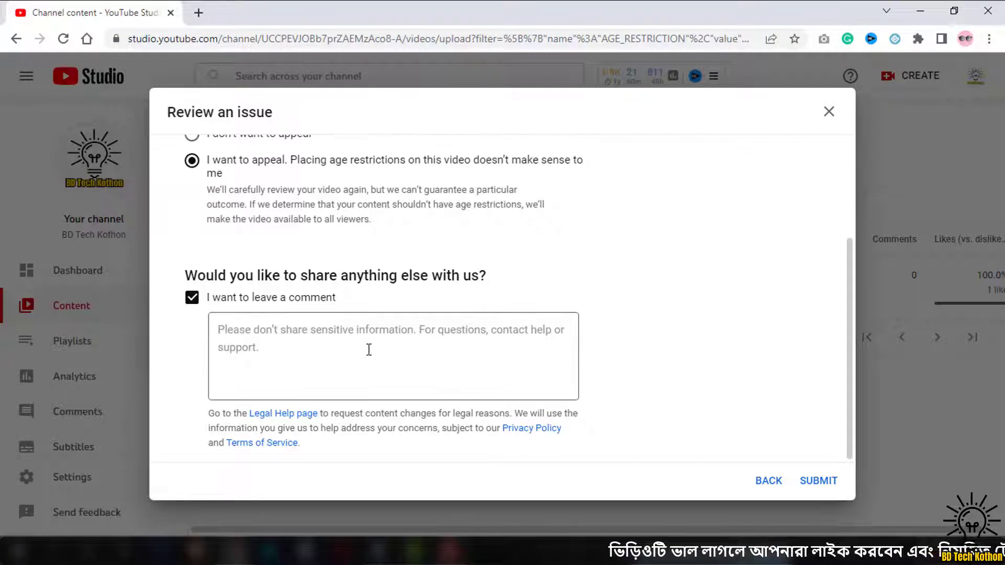
Copy the whole appeal text from the Notepad file New Text Document (15).txt into the appeal's comment box.
click(314, 345)
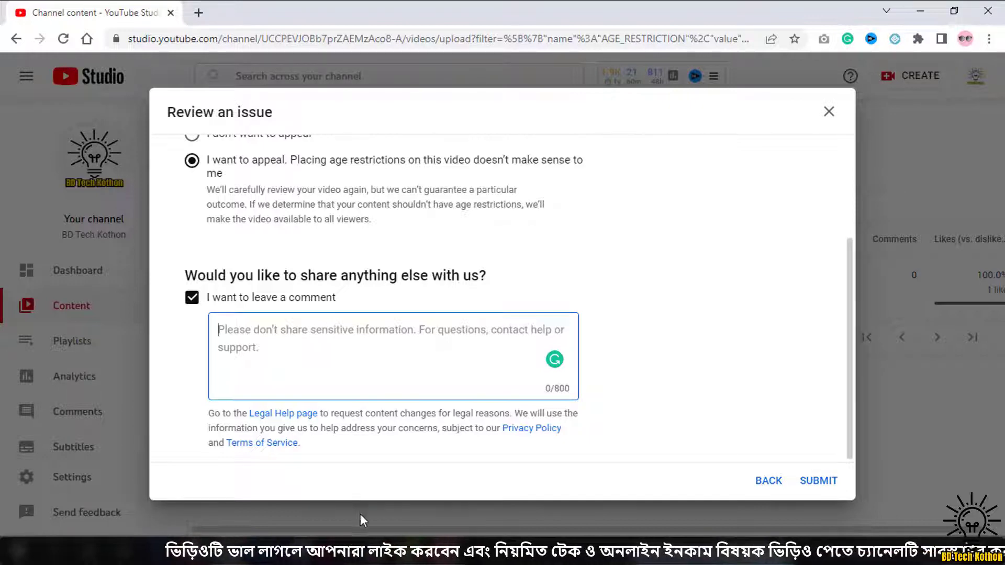
click(377, 554)
click(432, 479)
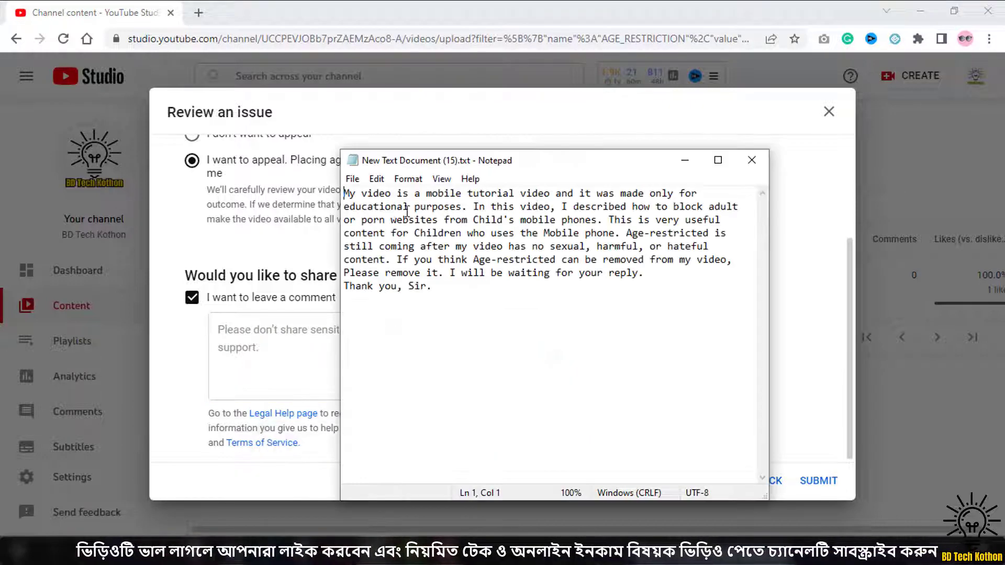
key(ctrl+a)
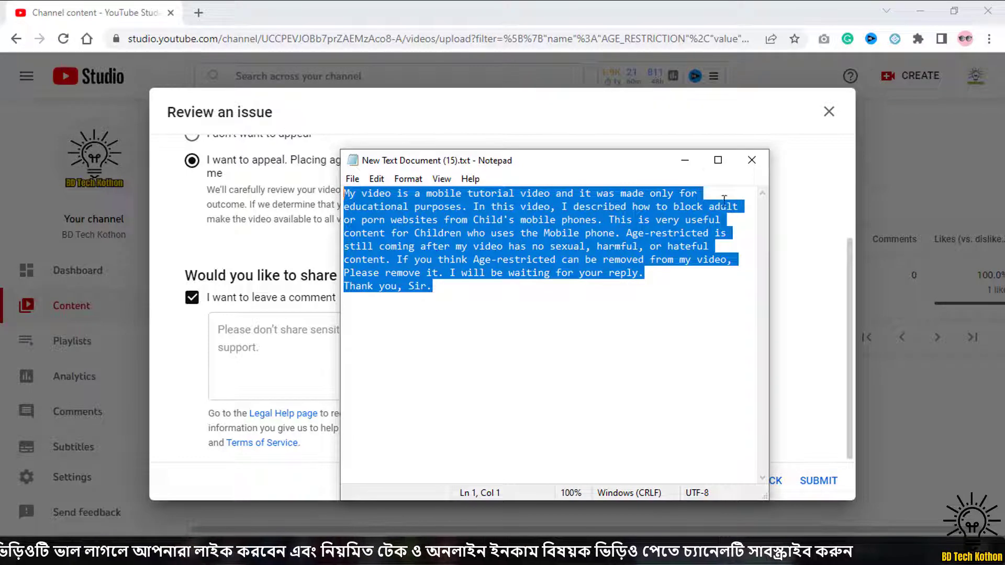
click(684, 160)
key(ctrl+v)
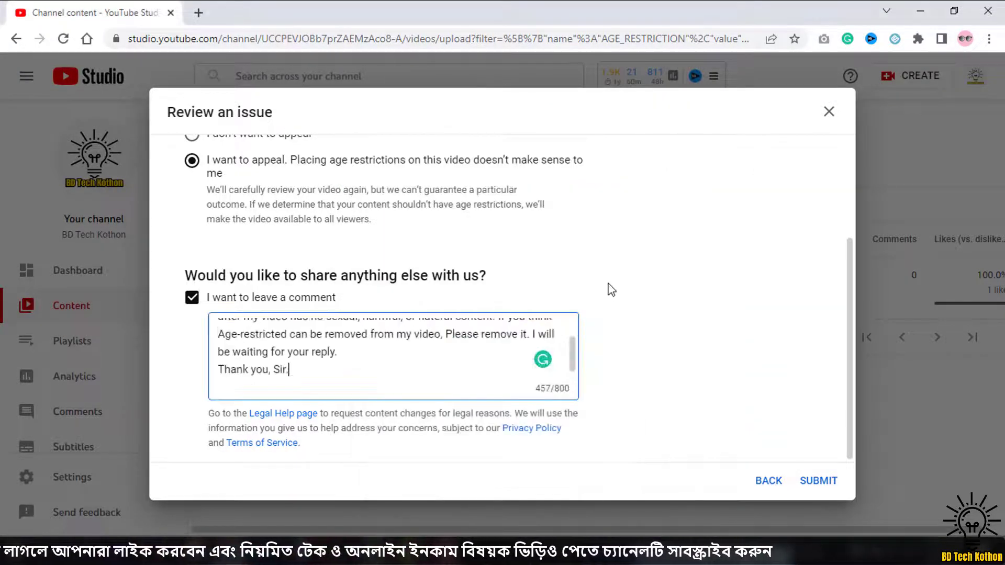
Read through the full appeal comment and check the selected appeal option.
scroll(396, 355, up, 3)
scroll(366, 352, up, 3)
scroll(331, 355, down, 3)
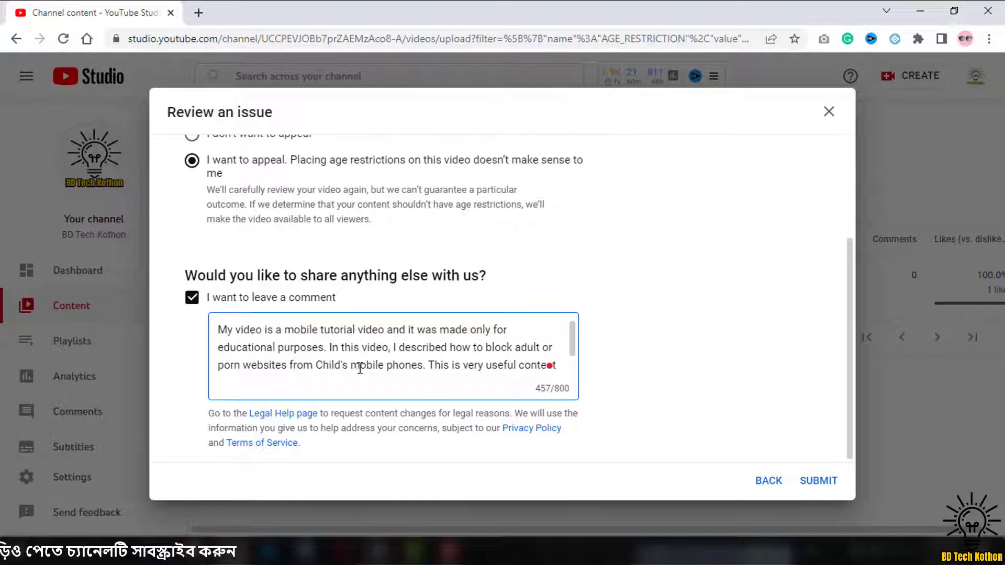
scroll(418, 370, down, 3)
scroll(419, 370, up, 3)
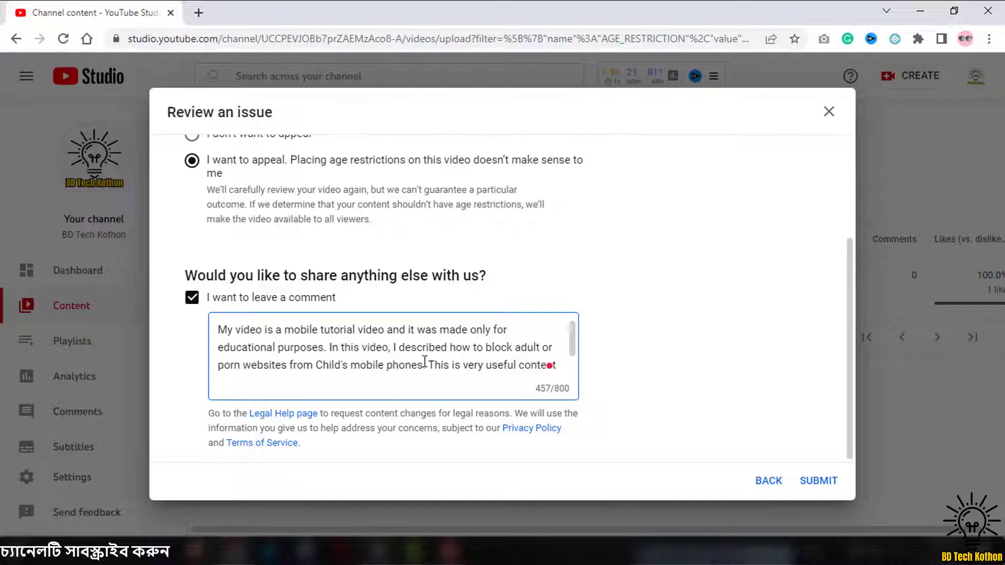
scroll(450, 361, down, 2)
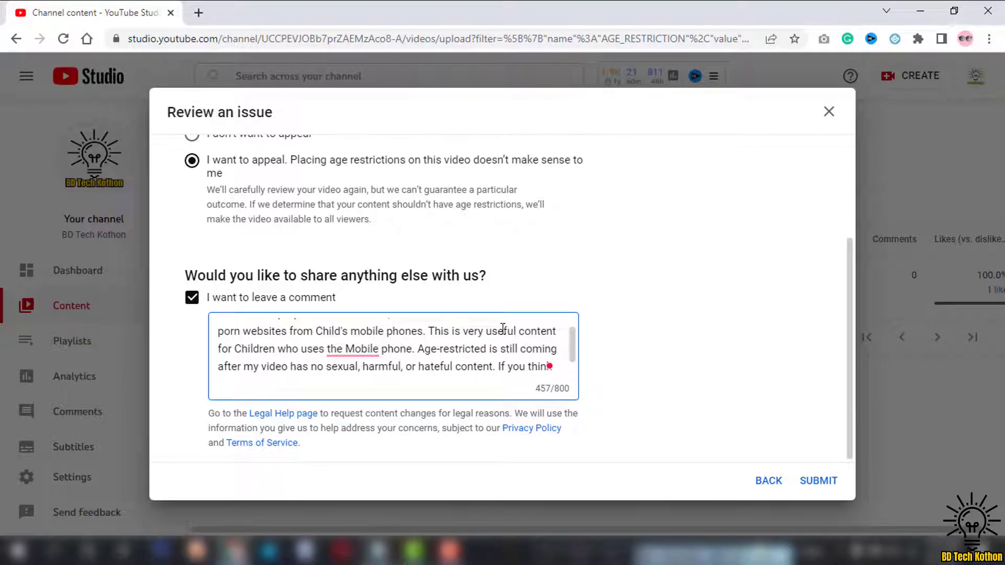
mouse_move(375, 349)
scroll(577, 352, down, 2)
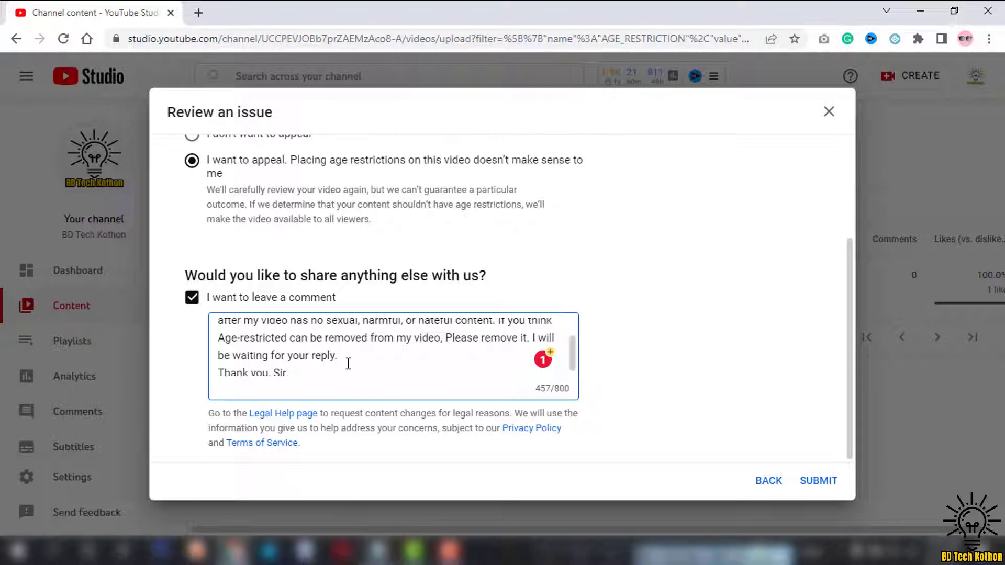
scroll(382, 365, down, 1)
scroll(450, 366, up, 4)
scroll(454, 347, down, 4)
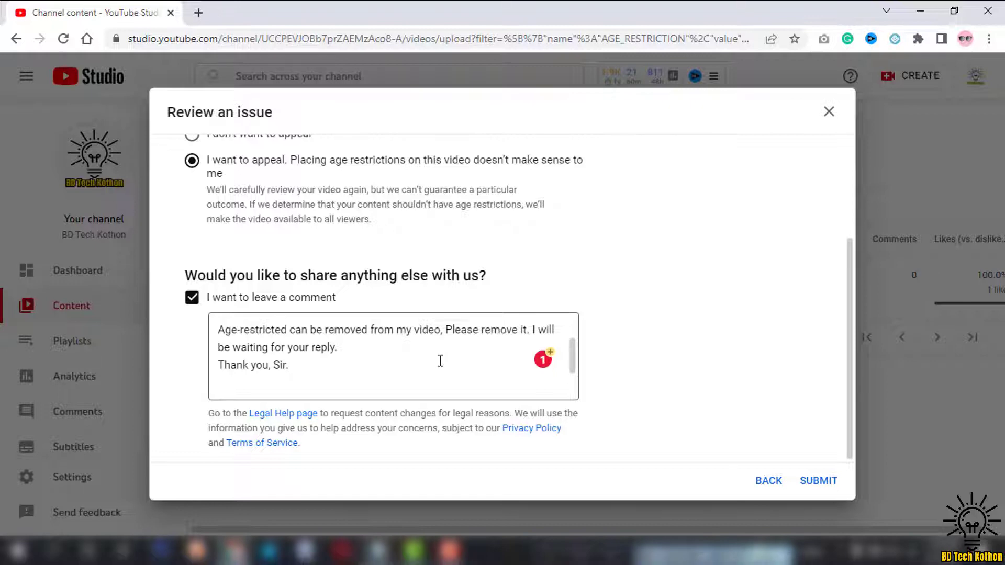
scroll(440, 361, up, 2)
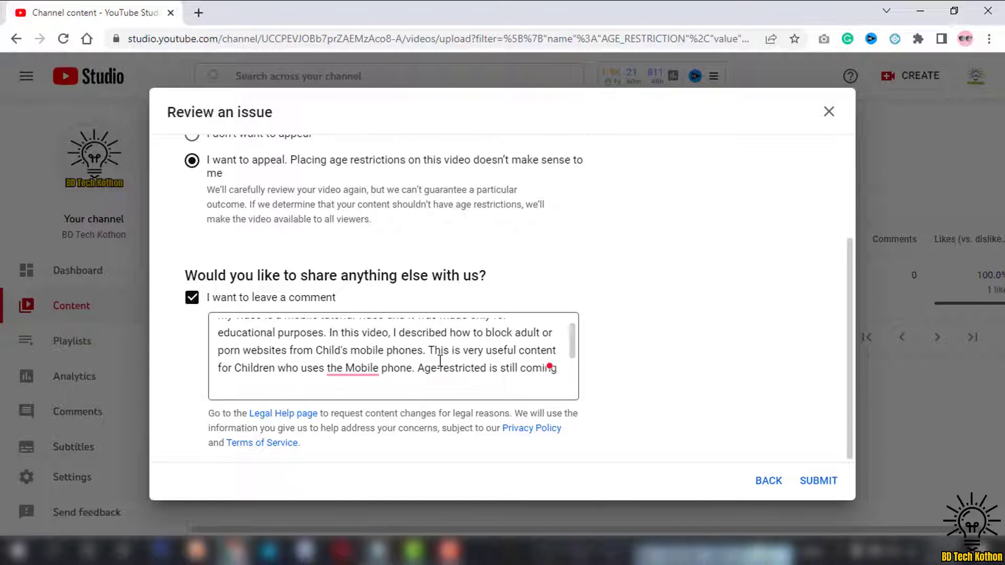
scroll(440, 361, up, 1)
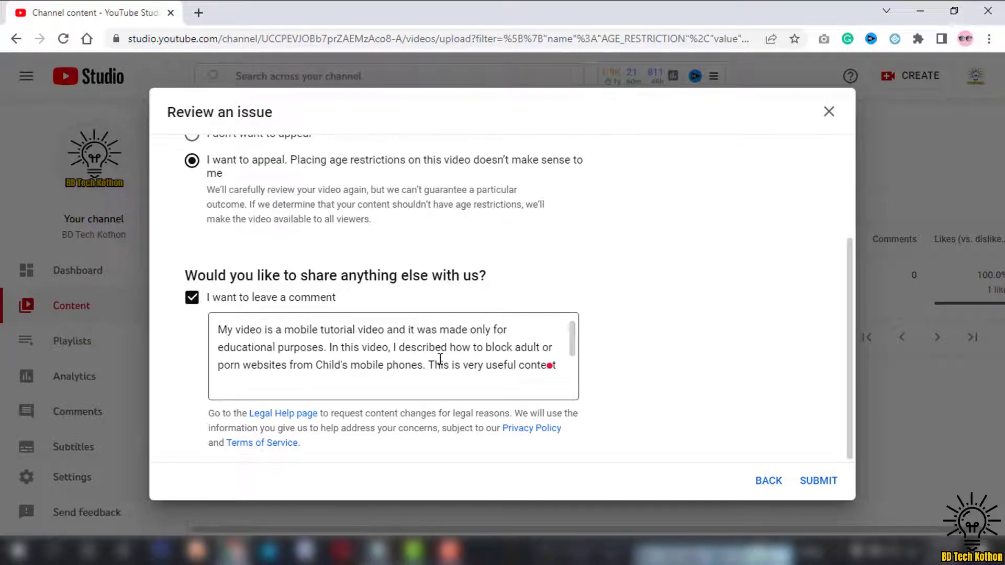
scroll(440, 359, down, 3)
scroll(385, 348, up, 4)
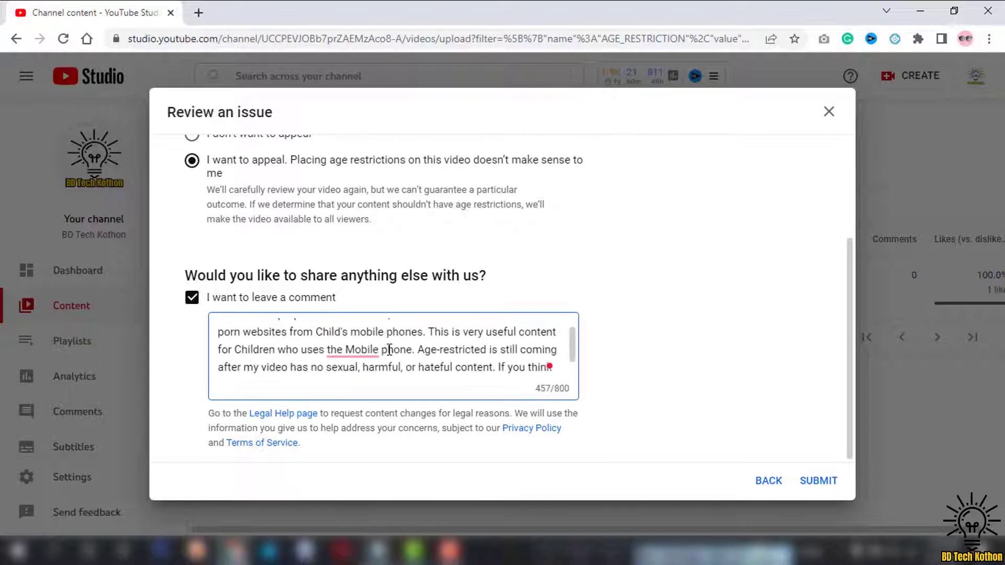
scroll(654, 267, up, 3)
scroll(665, 314, down, 3)
scroll(654, 303, up, 3)
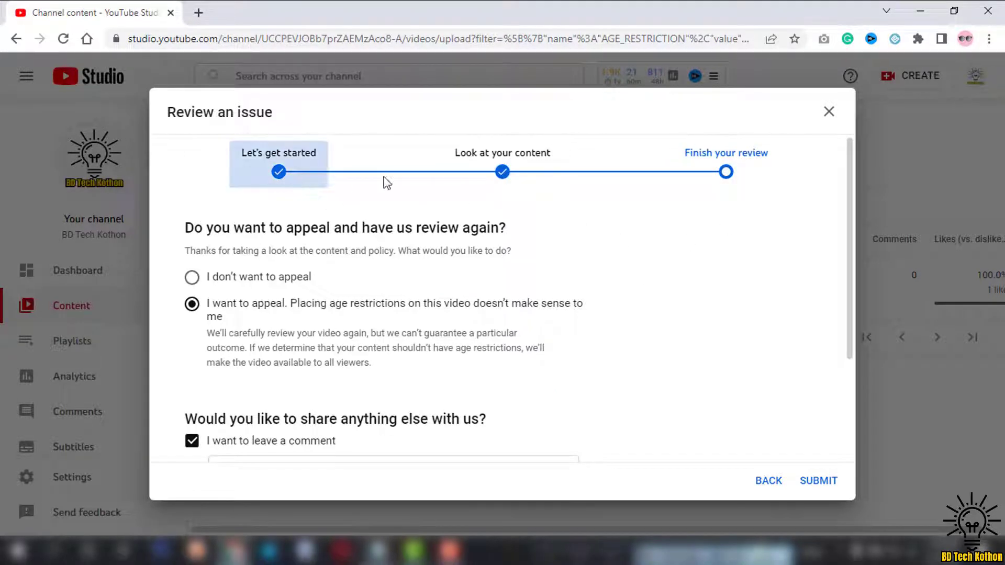
Submit the age-restriction appeal together with its explanatory comment.
scroll(735, 195, down, 1)
scroll(735, 194, down, 3)
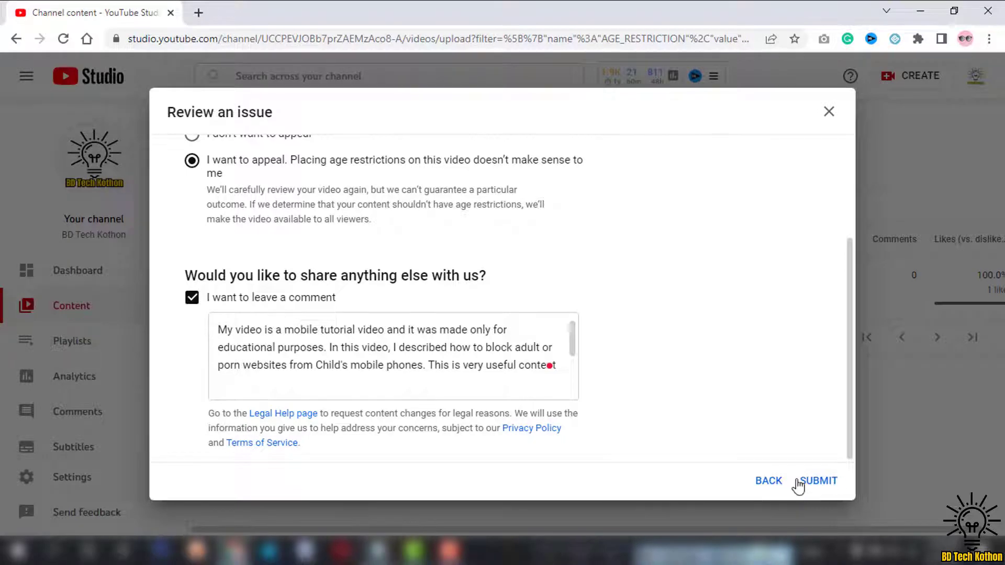
click(822, 481)
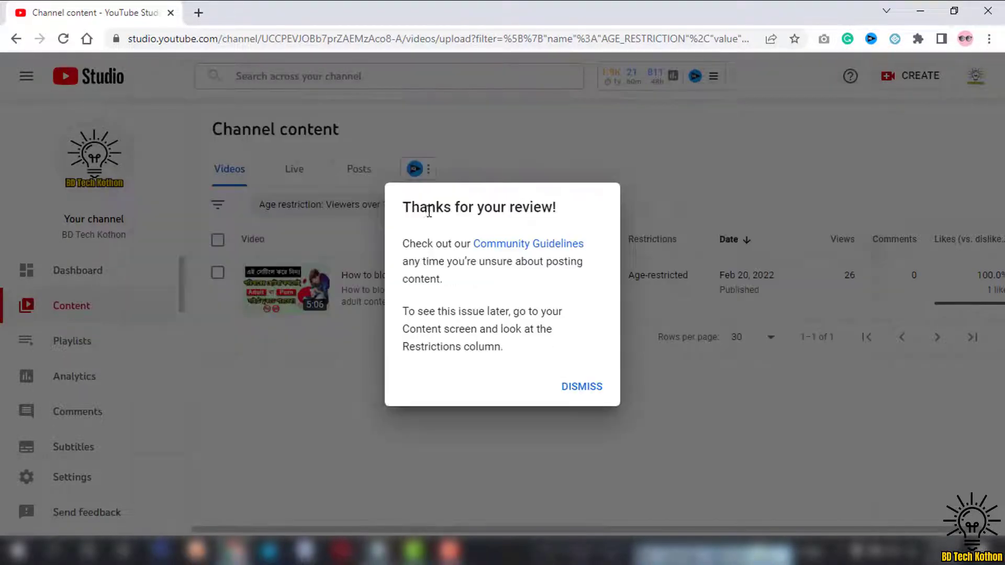
Read the review acknowledgement and dismiss it to return to the channel's video list.
drag(403, 207, 555, 209)
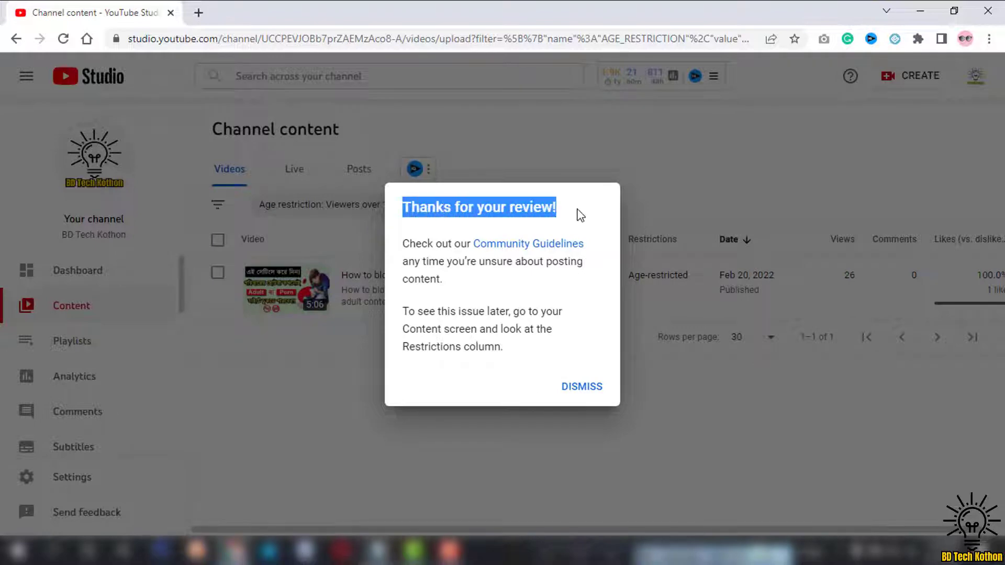
click(578, 213)
drag(403, 207, 572, 215)
triple_click(576, 215)
triple_click(547, 236)
click(578, 253)
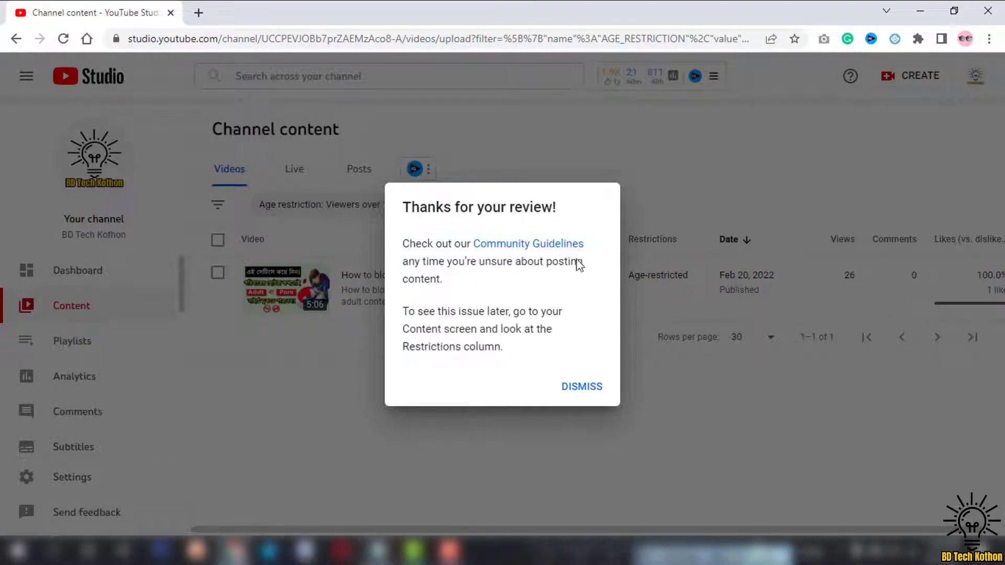
click(582, 390)
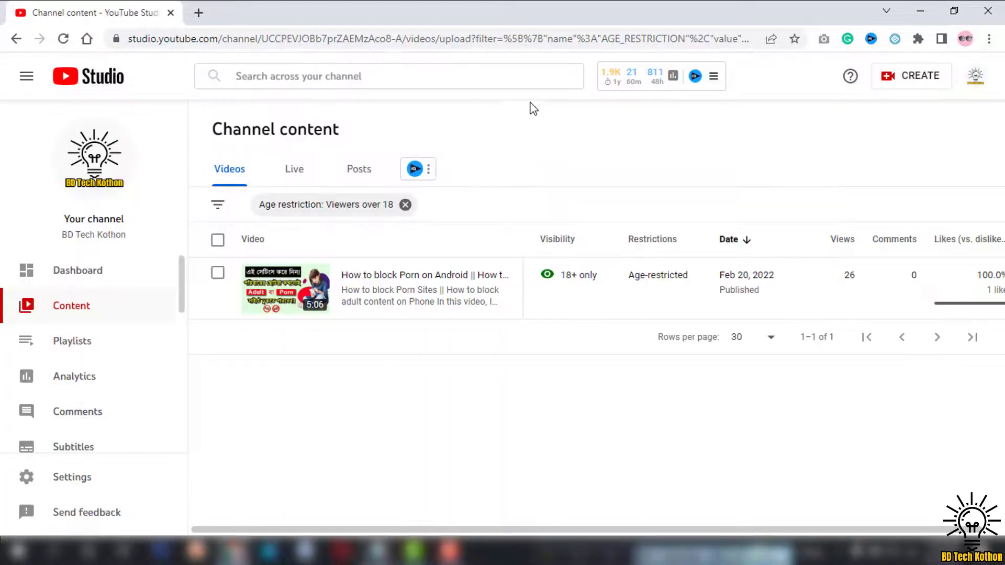
scroll(518, 165, down, 7)
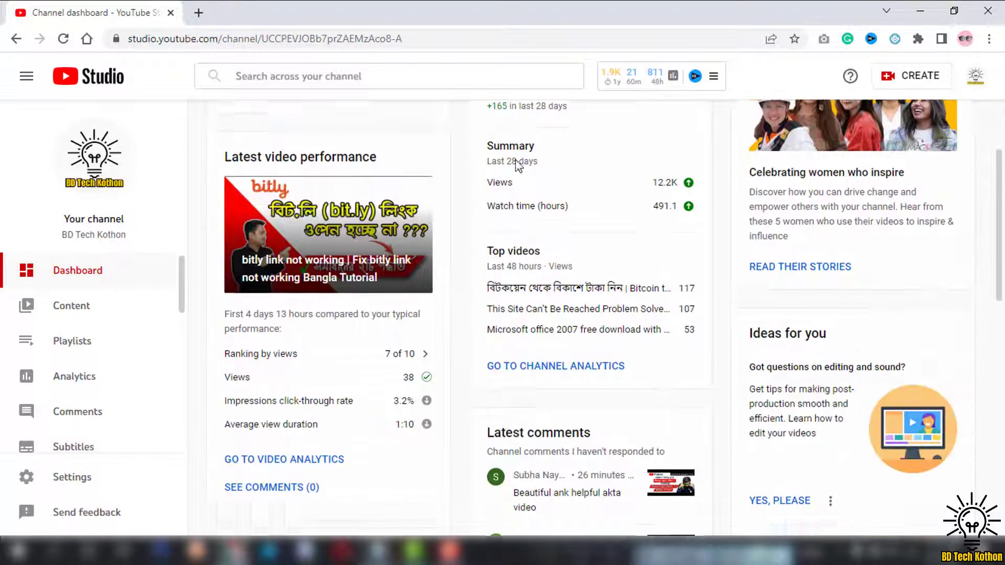
scroll(520, 209, up, 7)
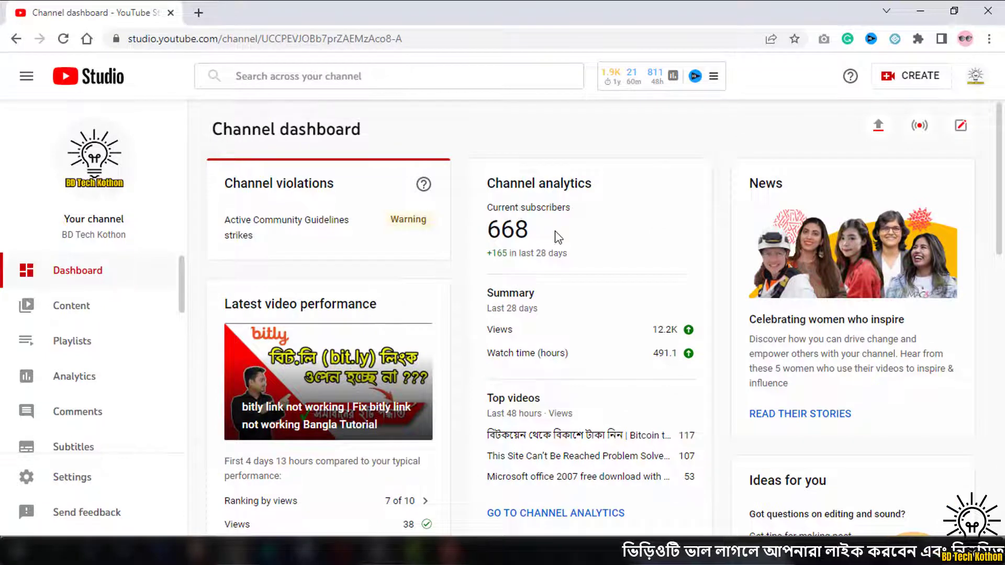
drag(556, 236, 440, 220)
click(571, 235)
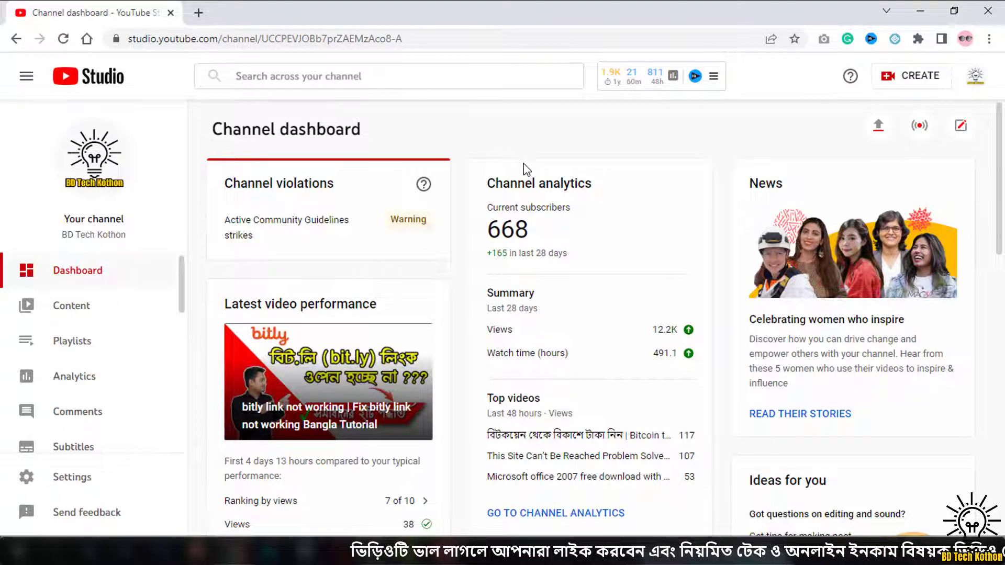
scroll(523, 164, down, 5)
scroll(550, 194, up, 5)
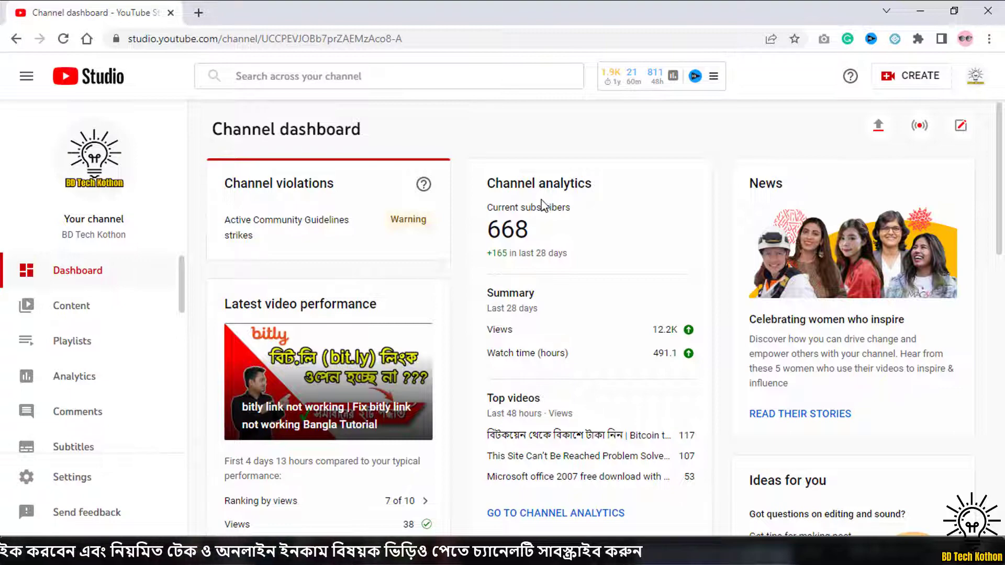
scroll(523, 209, down, 8)
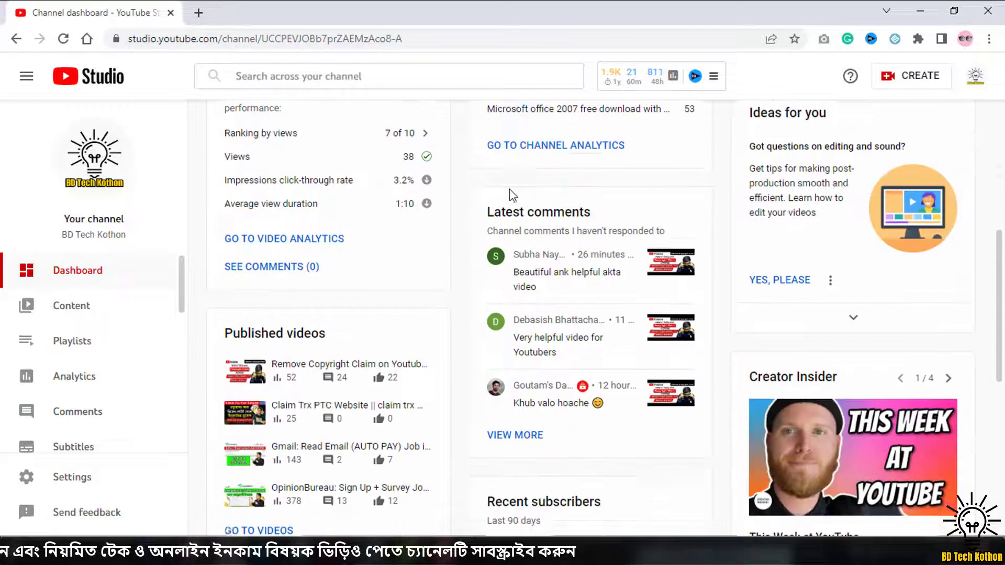
scroll(494, 235, up, 8)
key(ctrl+a)
click(578, 229)
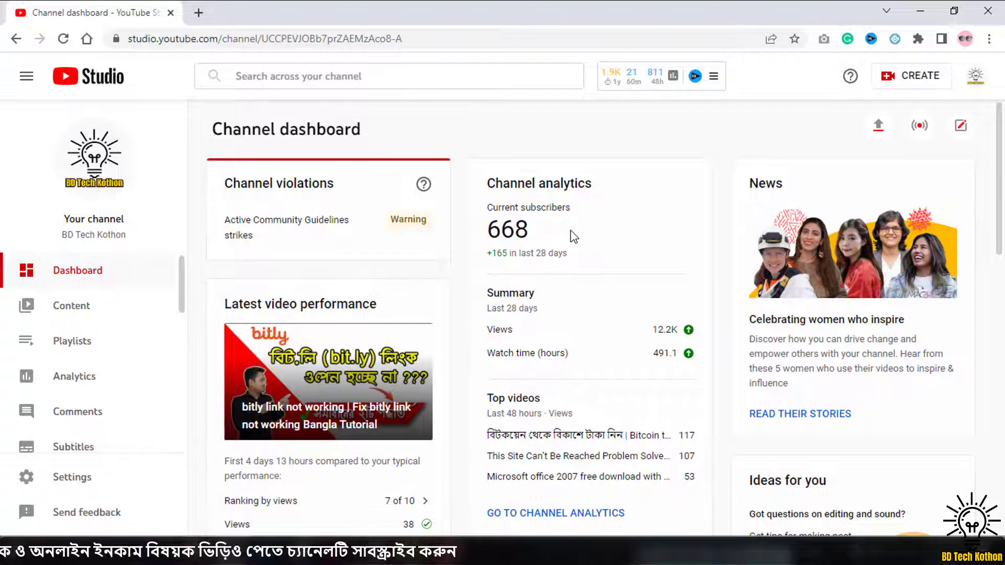